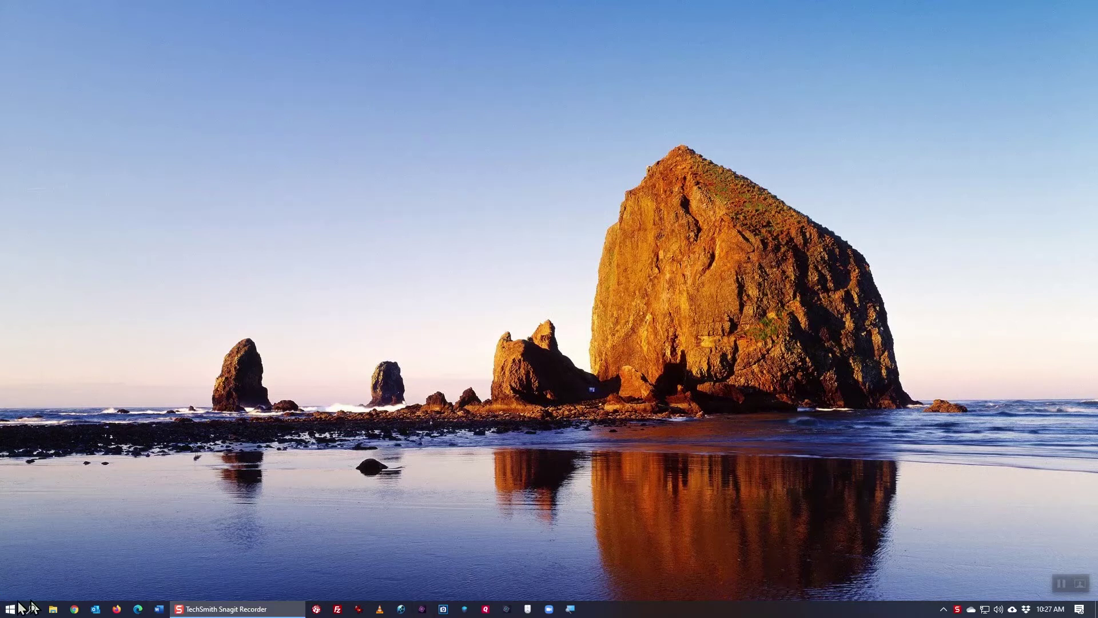
Launch Outlook and select both Test E-Mail 2 and Test E-mail 1 in the Inbox
click(95, 609)
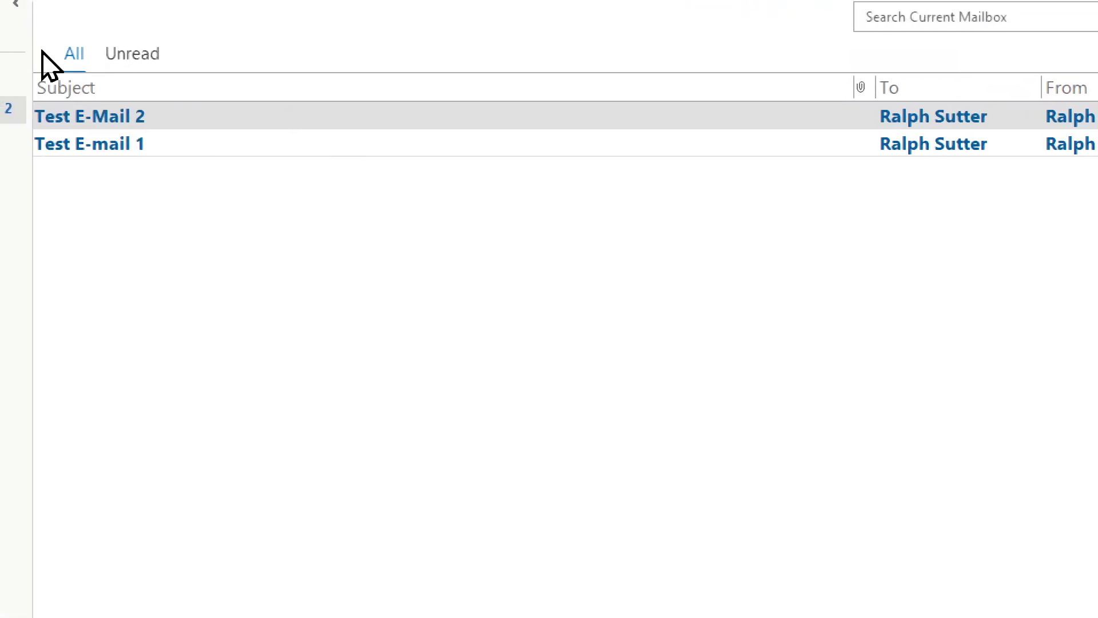
click(101, 125)
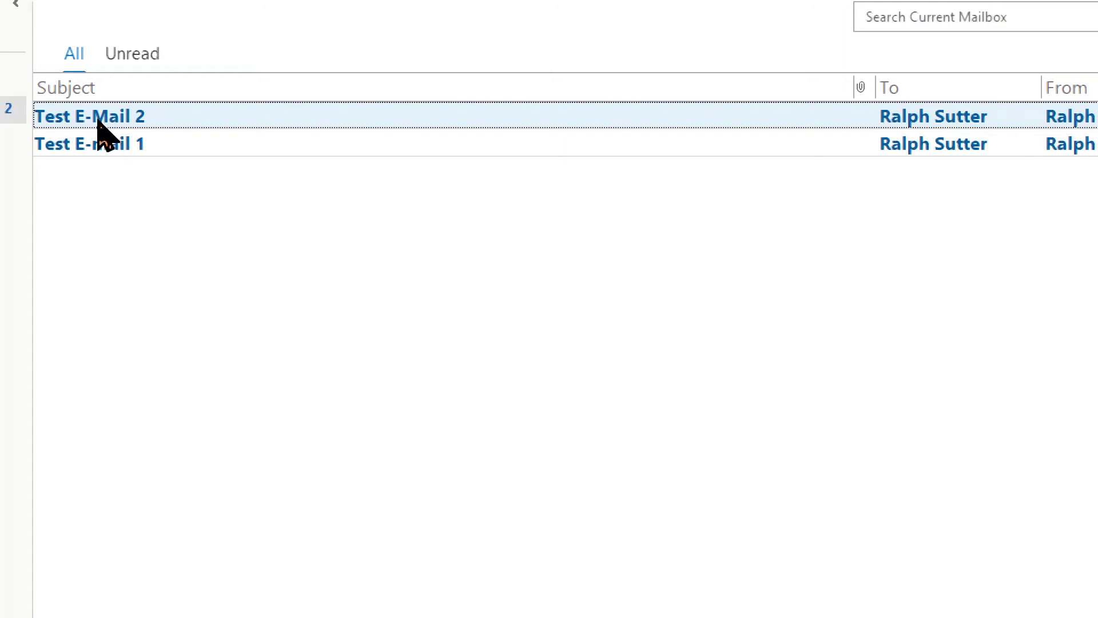
click(101, 142)
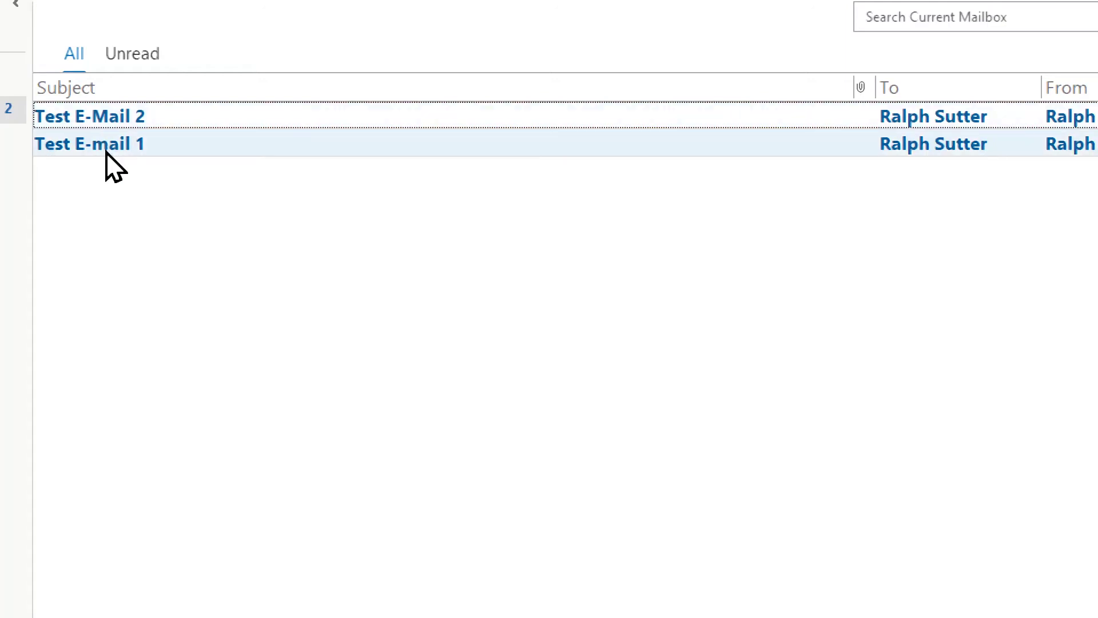
click(137, 120)
ctrl+click(139, 149)
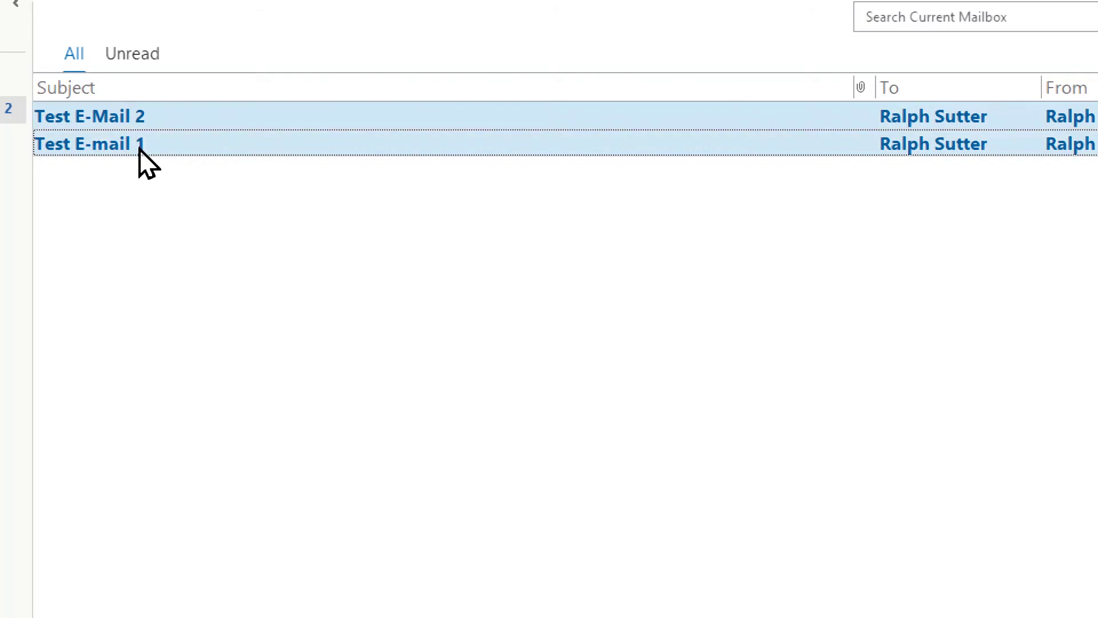
click(139, 148)
Copy the two selected test emails via the right-click menu
right_click(142, 153)
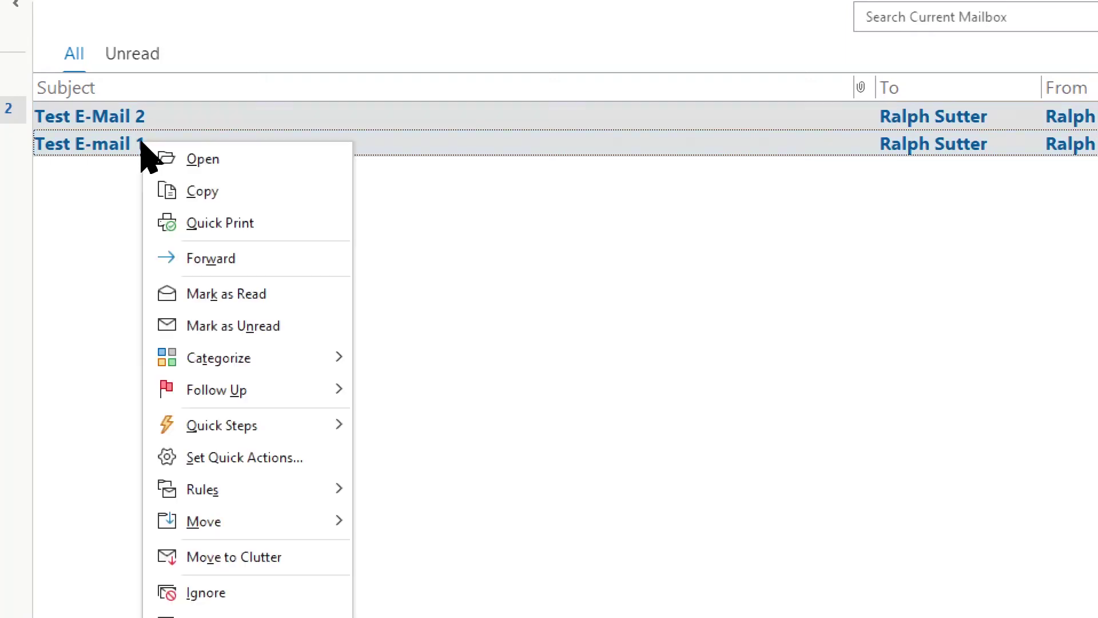
click(200, 191)
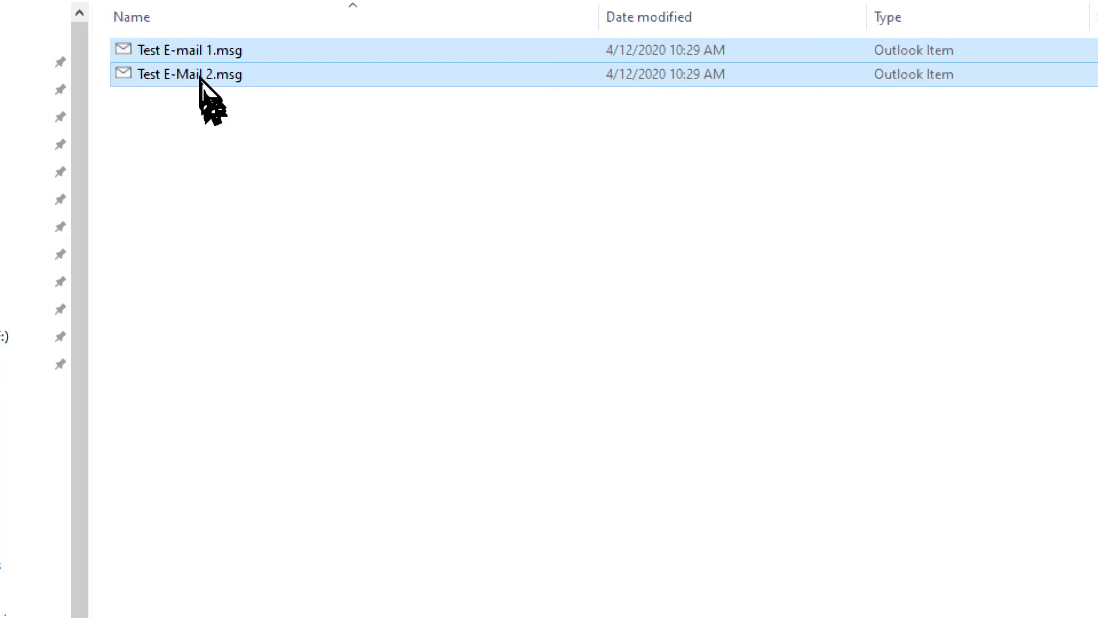
Select the two test email .msg files and bring up their context menu
drag(188, 63, 187, 51)
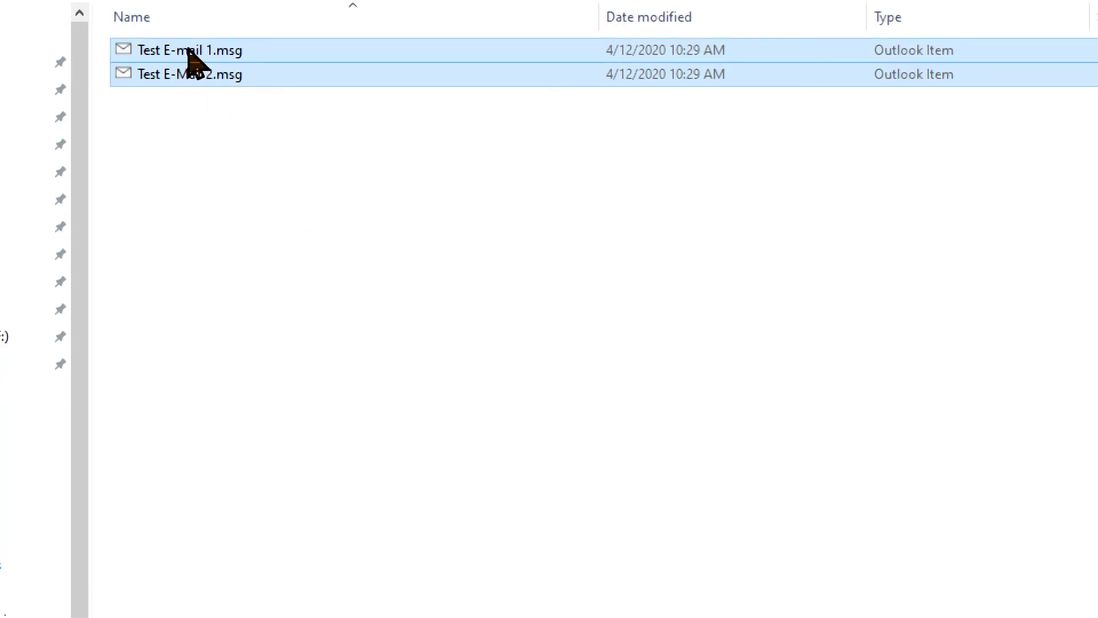
right_click(189, 51)
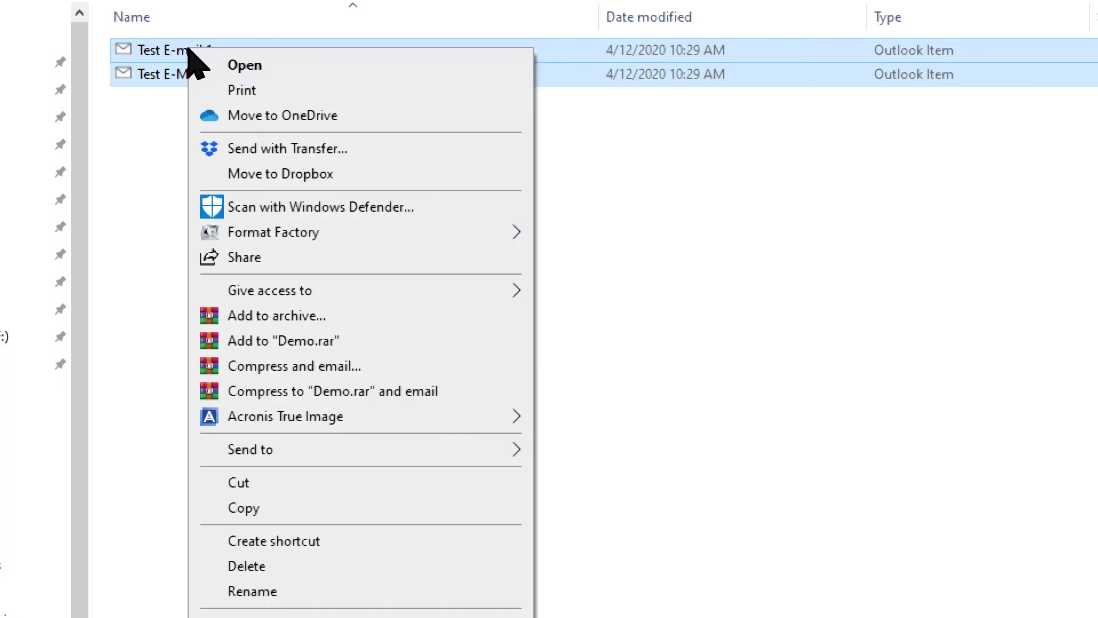
click(305, 207)
scroll(306, 210, down, 2)
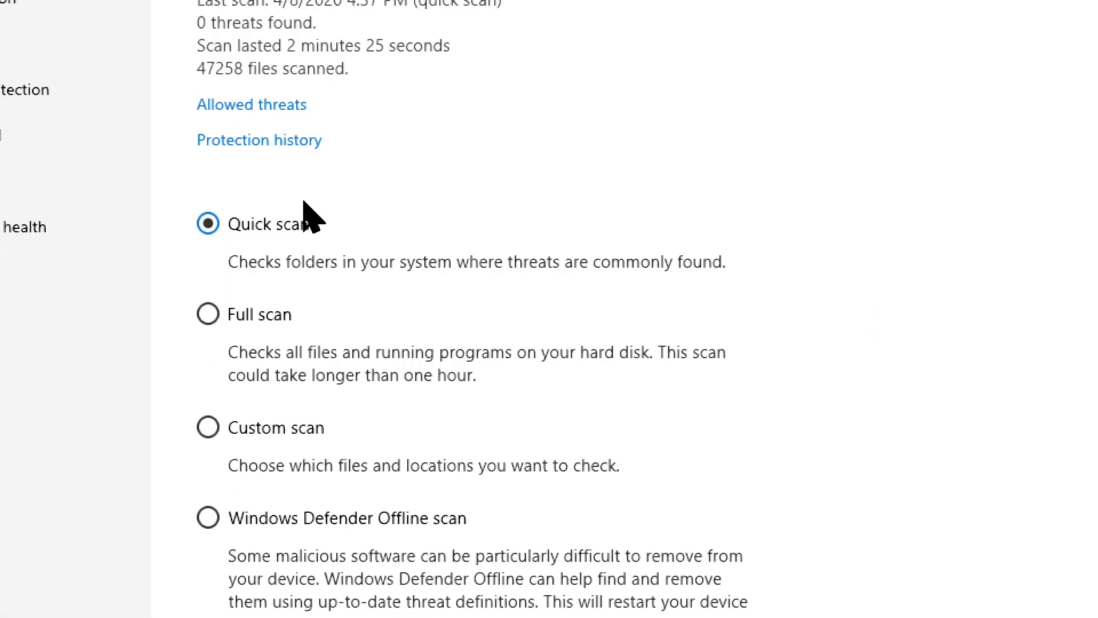